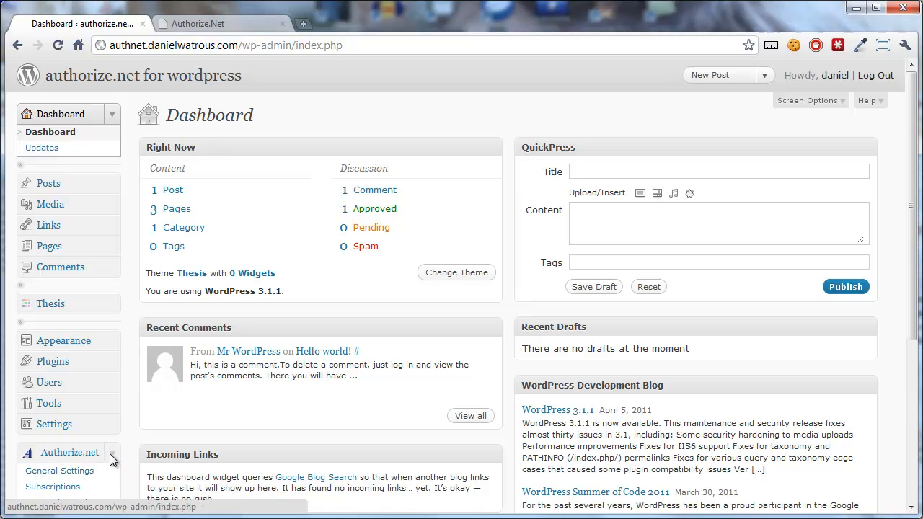
Open the Authorize.net plugin's General Settings page from the admin sidebar.
left_click(73, 478)
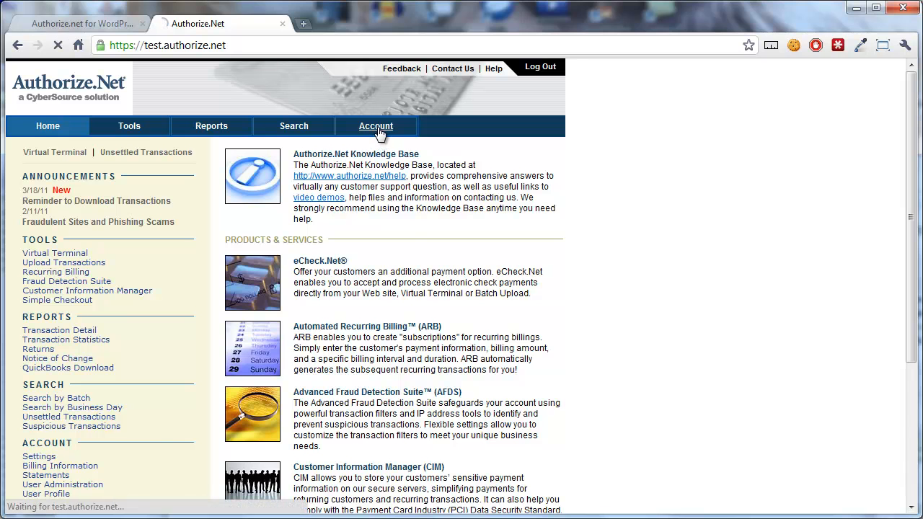
Go to Account > API Login ID and Transaction Key and copy the API Login ID.
left_click(378, 129)
scroll(537, 281, "down", 3)
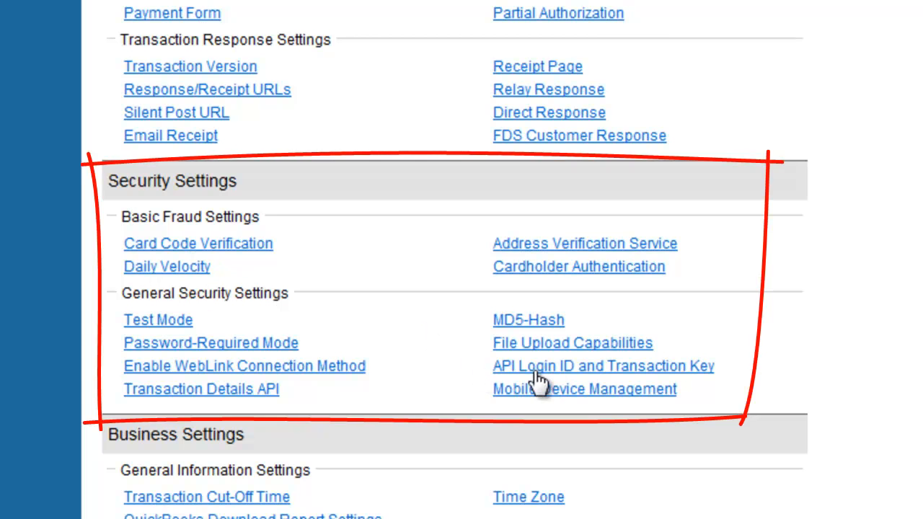
left_click(595, 366)
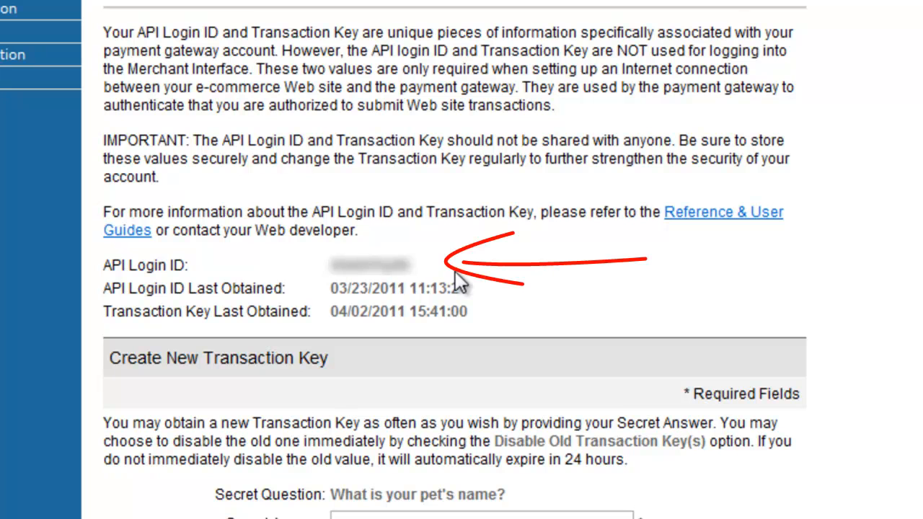
double_click(372, 264)
right_click(371, 264)
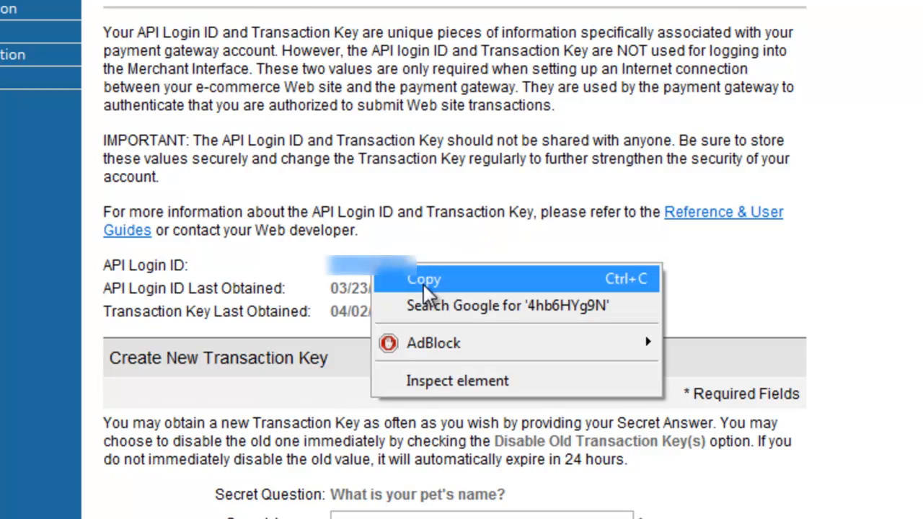
left_click(423, 281)
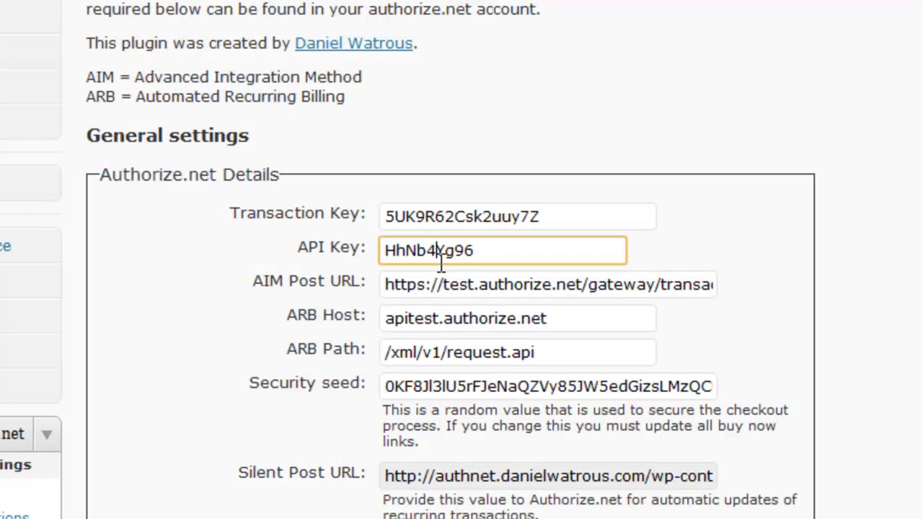
Replace the plugin's API Key value with the copied API Login ID.
double_click(440, 256)
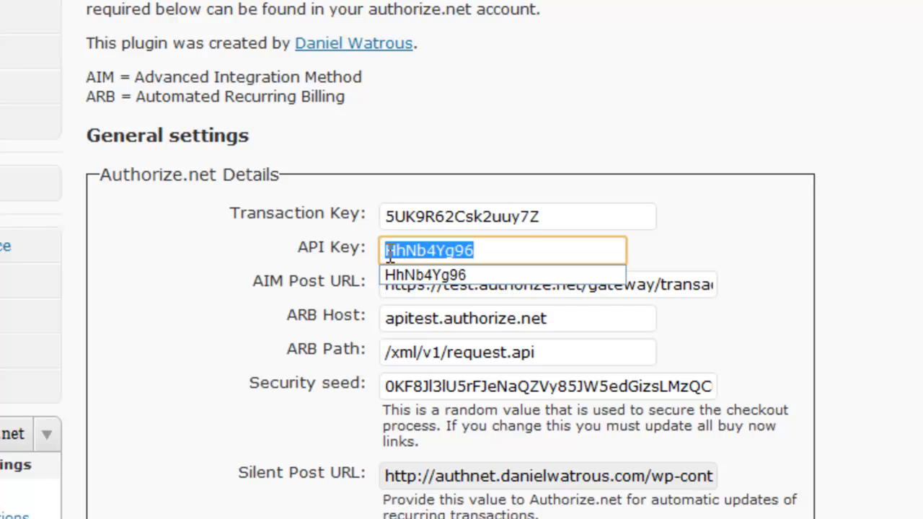
right_click(517, 256)
key("c")
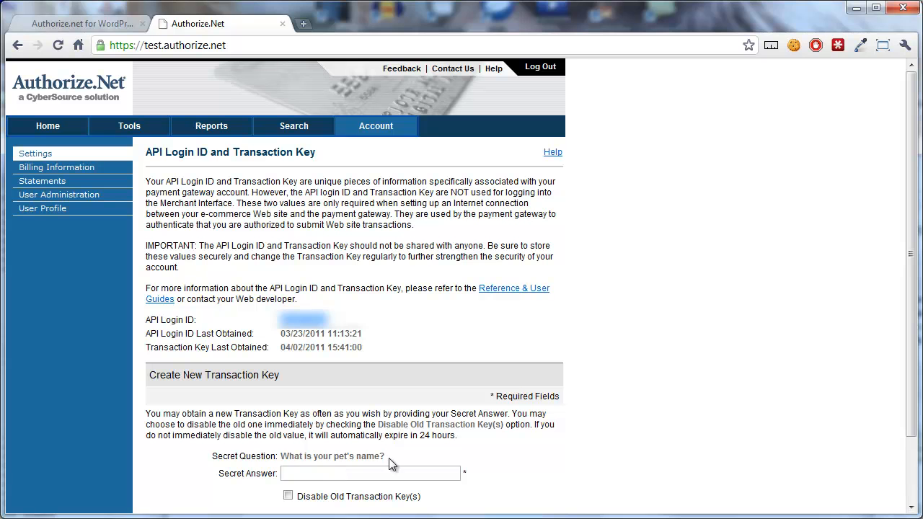
Check the Transaction Key value and save with Update Settings.
left_click(109, 27)
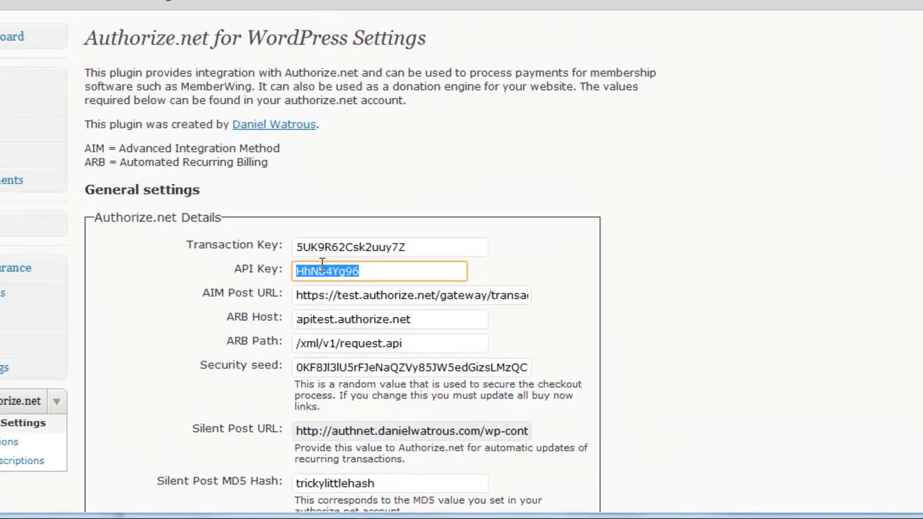
double_click(333, 192)
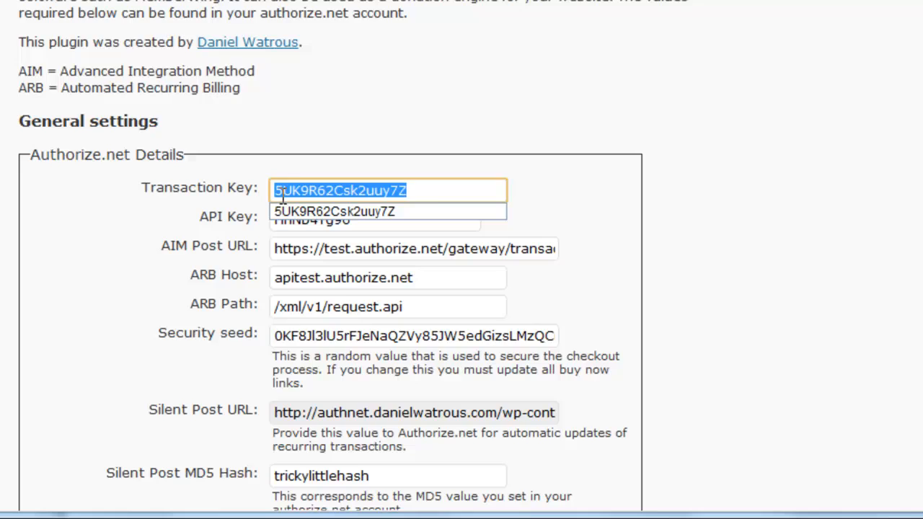
left_click(544, 200)
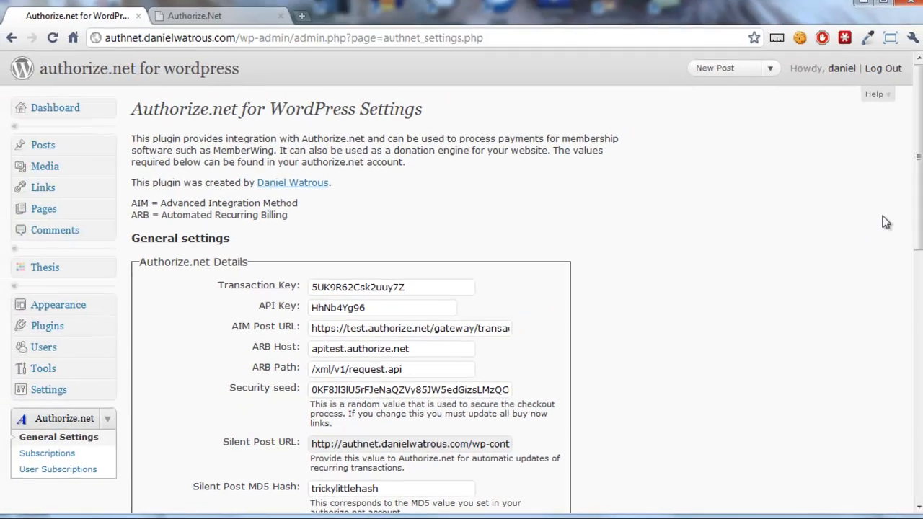
left_click_drag(914, 195, 912, 444)
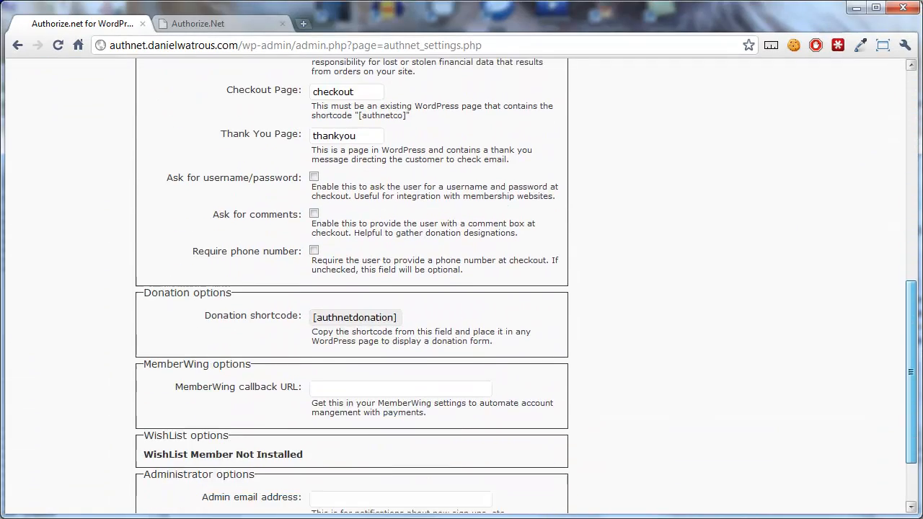
left_click(209, 465)
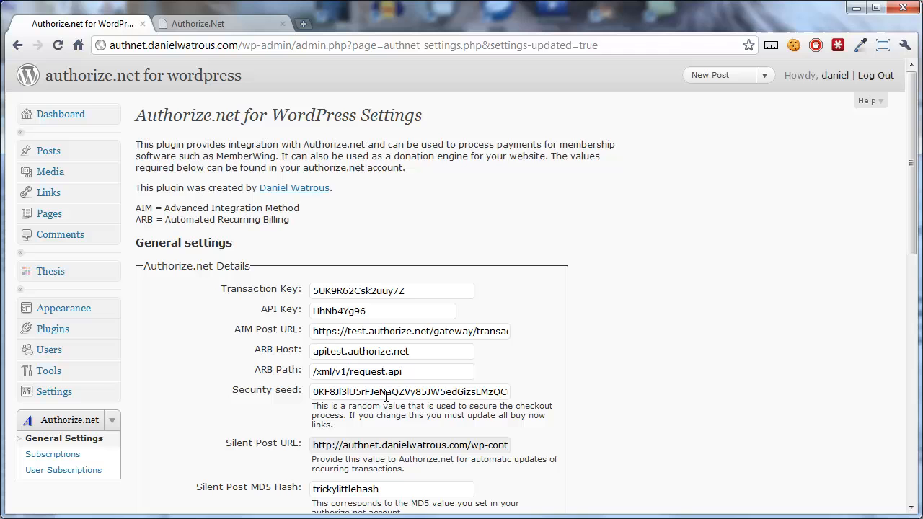
left_click_drag(916, 204, 916, 258)
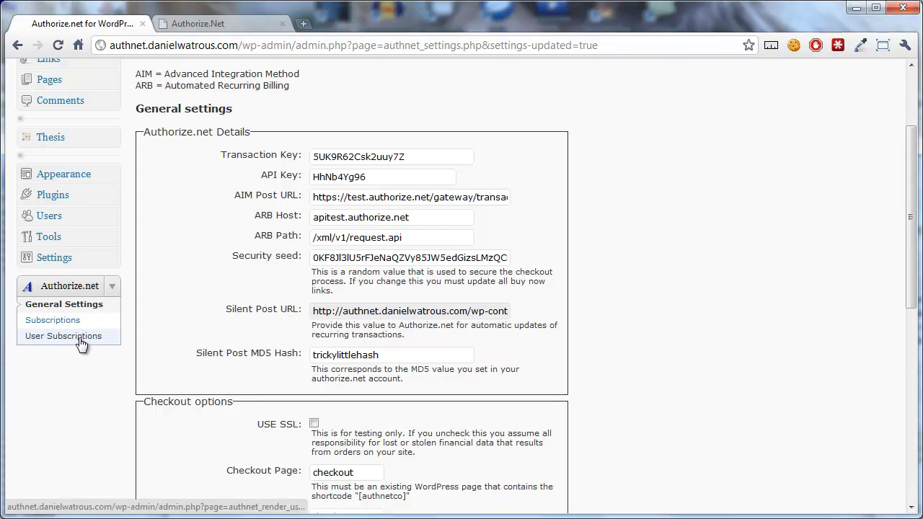
Copy the Silent Post URL value from the plugin settings.
left_click(418, 314)
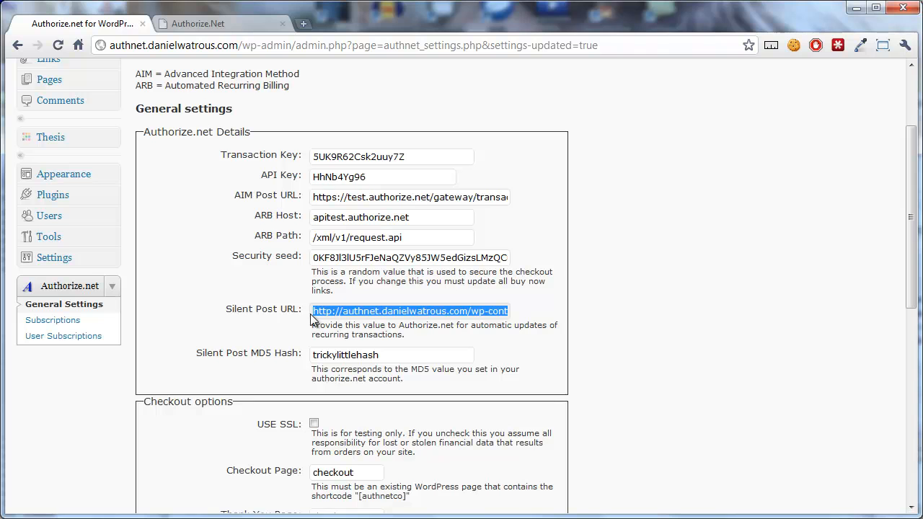
right_click(400, 318)
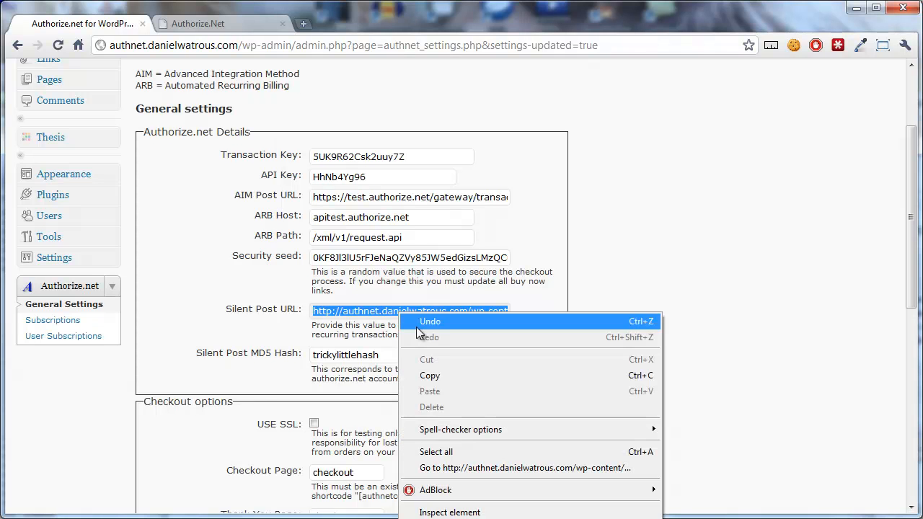
left_click(432, 374)
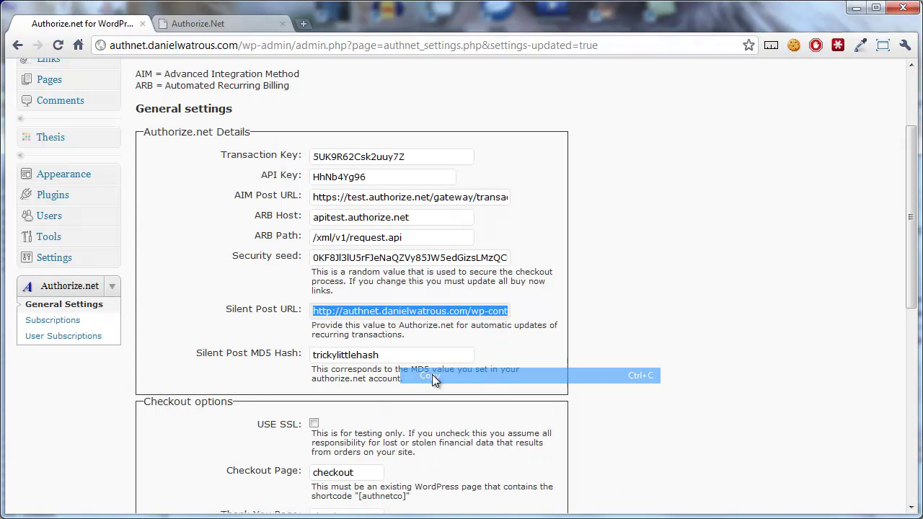
In Authorize.Net Account settings, open Silent Post URL and clear the existing address.
left_click(209, 25)
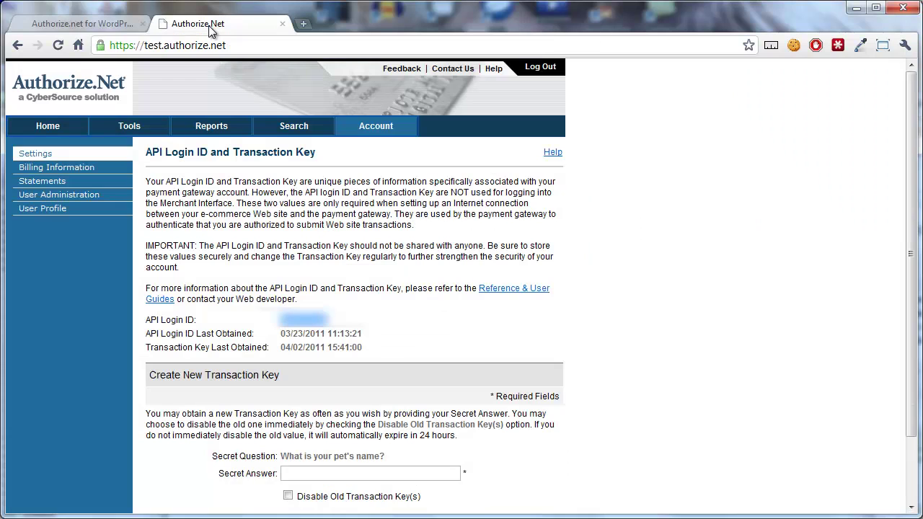
left_click(380, 132)
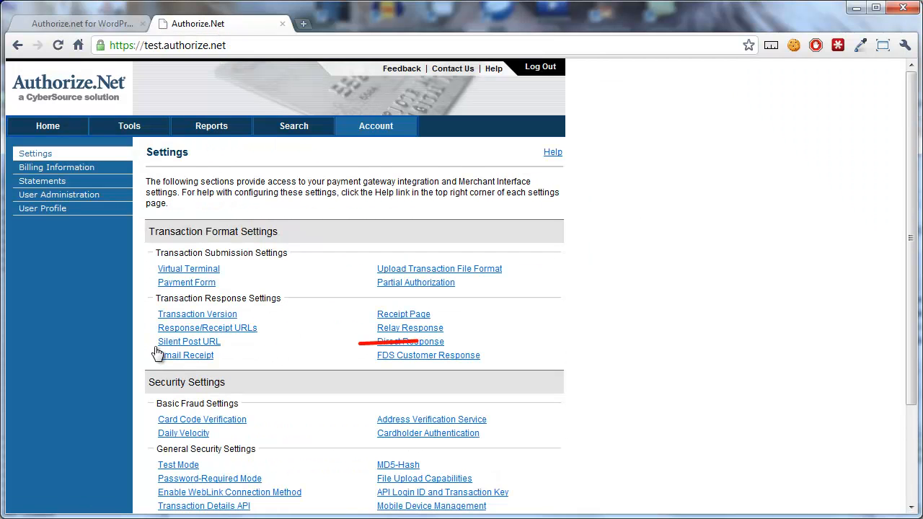
left_click(202, 347)
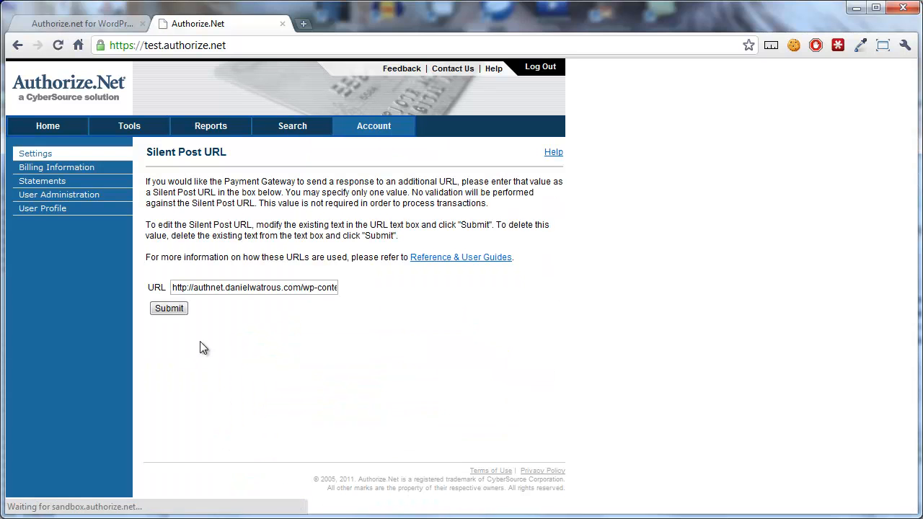
left_click_drag(173, 288, 437, 285)
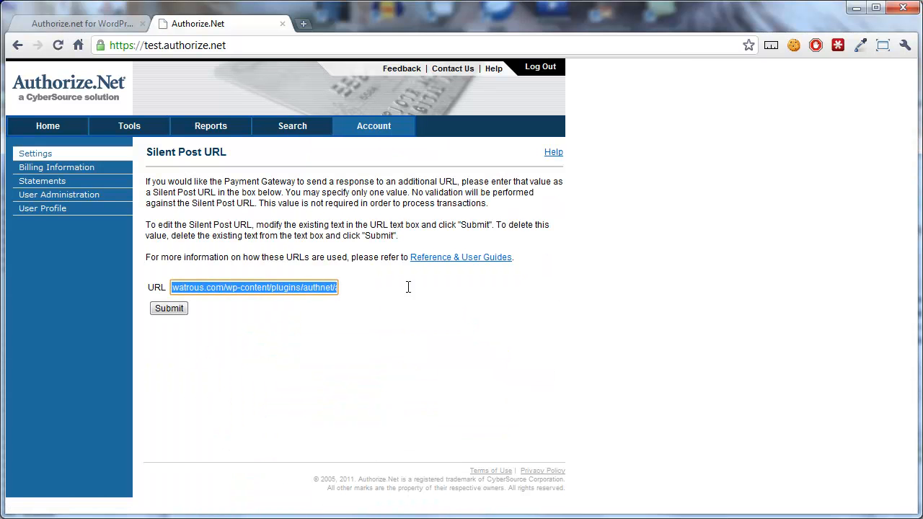
triple_click(315, 287)
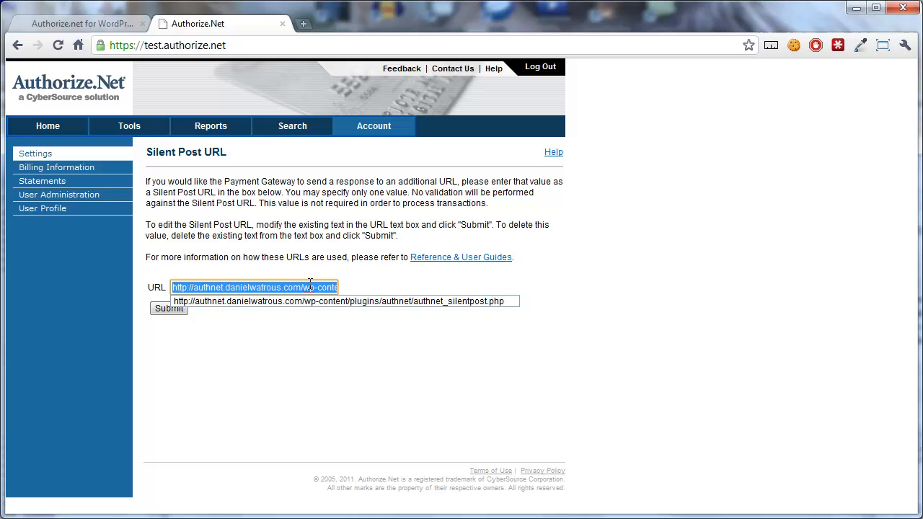
key("BackSpace")
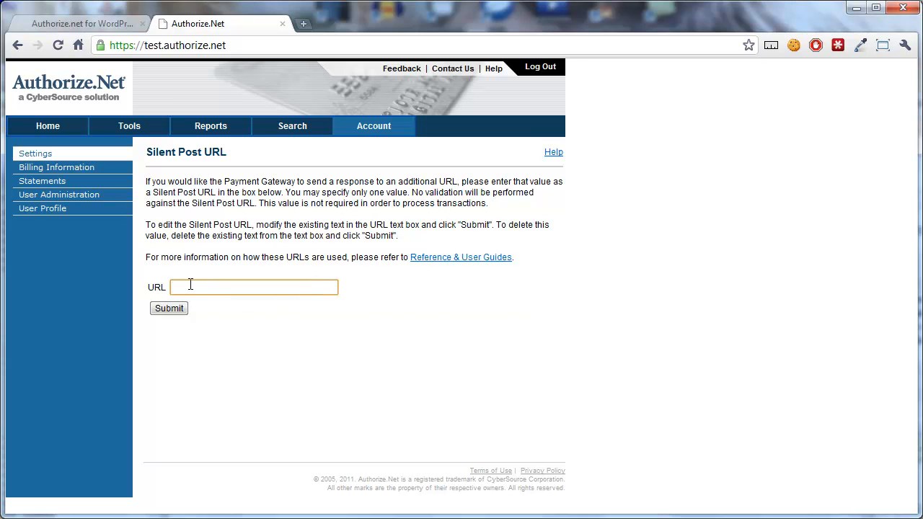
Paste the plugin's Silent Post URL, submit it, and return to the WordPress plugin settings.
right_click(178, 286)
left_click(214, 364)
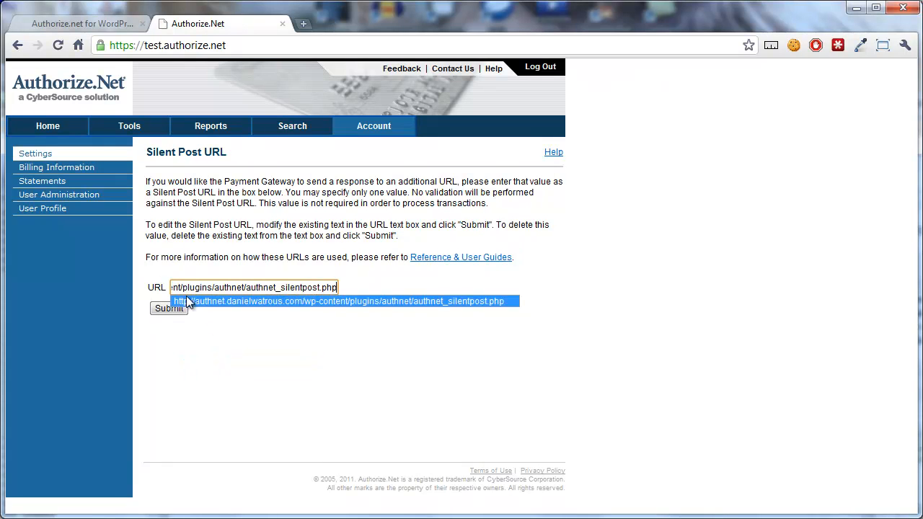
left_click(267, 318)
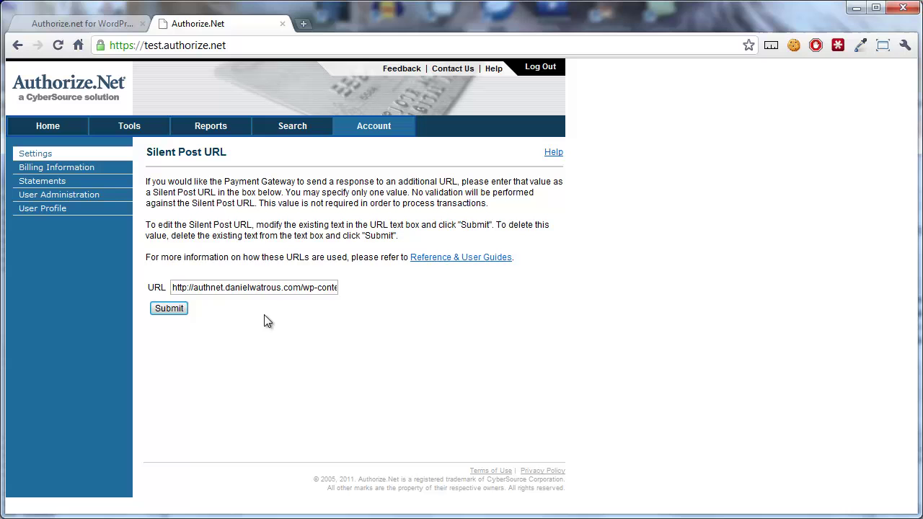
left_click(177, 308)
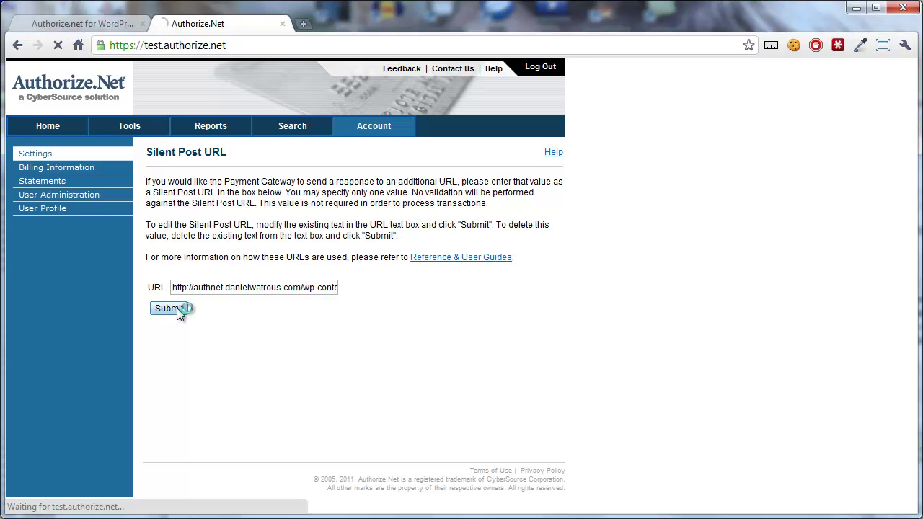
left_click(373, 135)
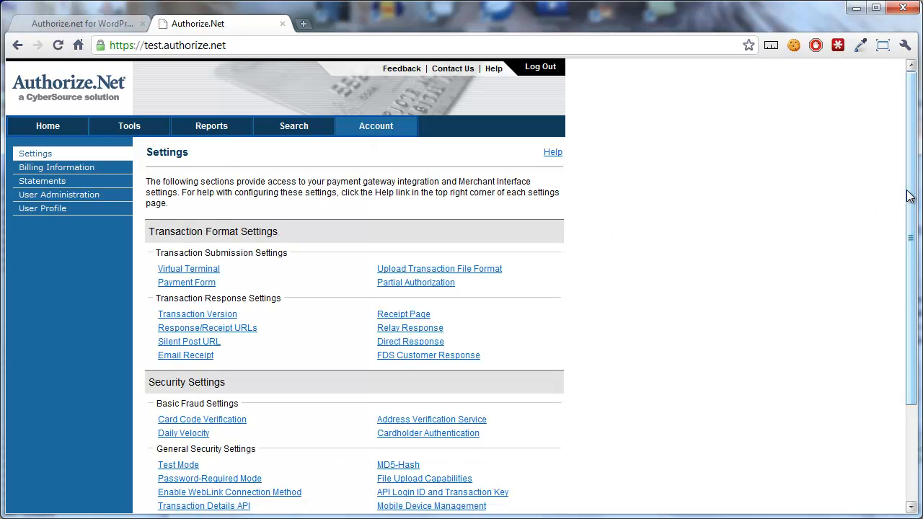
left_click(64, 22)
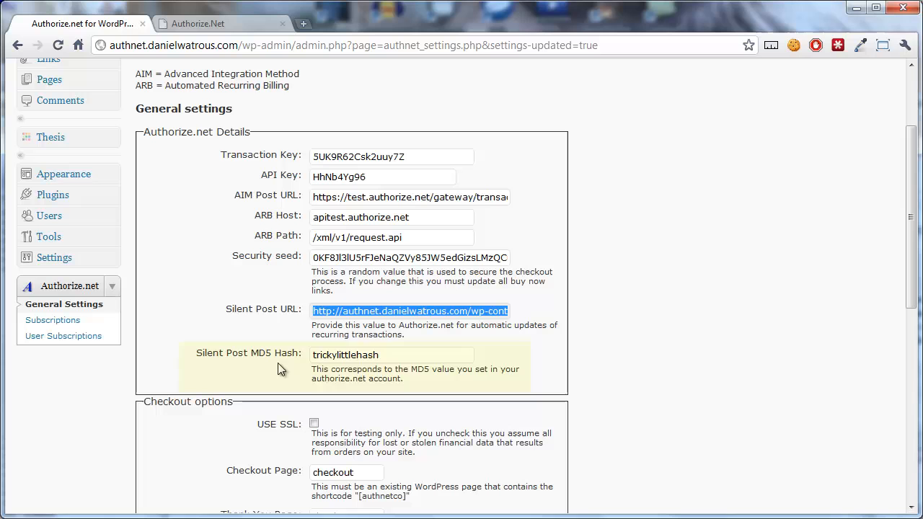
In Authorize.Net Account settings, open the MD5-Hash page and focus New Hash Value.
left_click(209, 23)
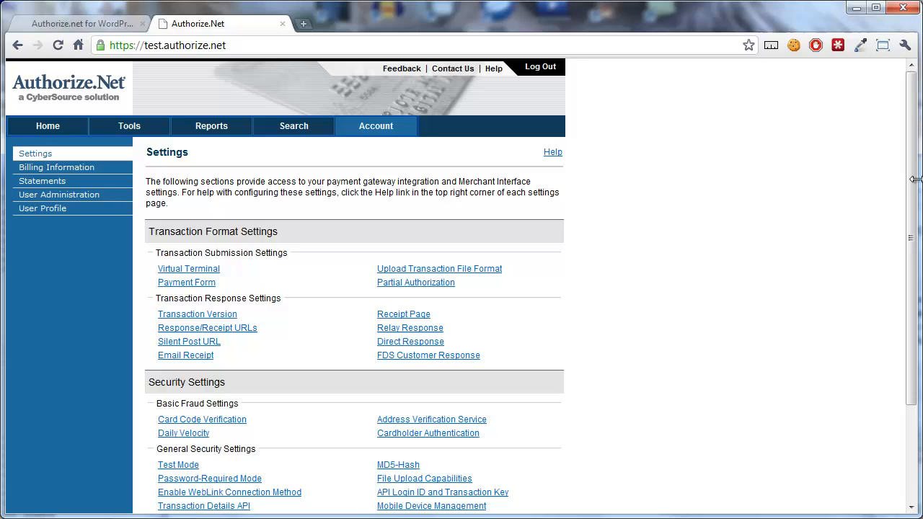
left_click_drag(912, 190, 913, 208)
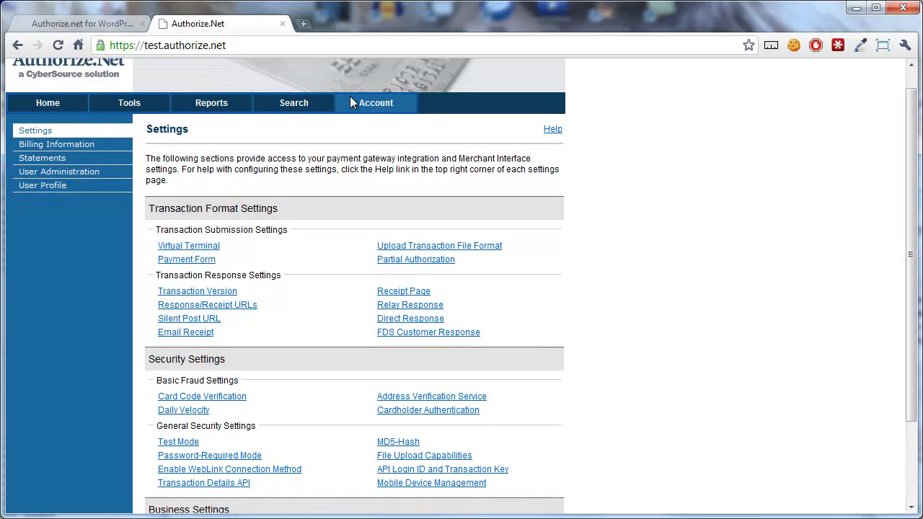
left_click(382, 103)
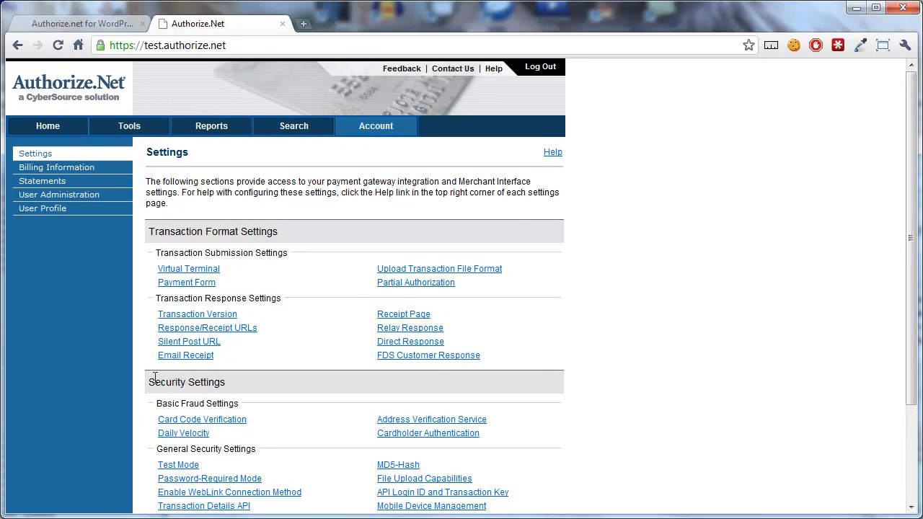
left_click(394, 468)
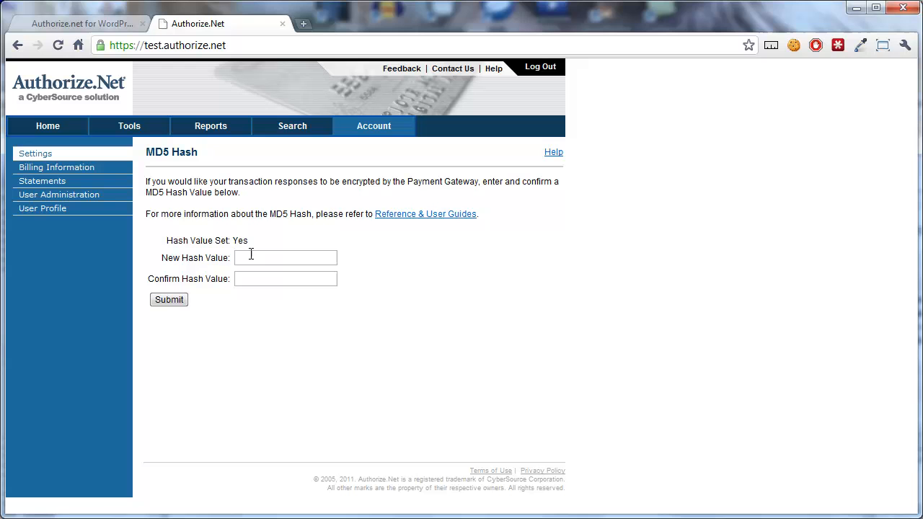
left_click(250, 253)
left_click(104, 27)
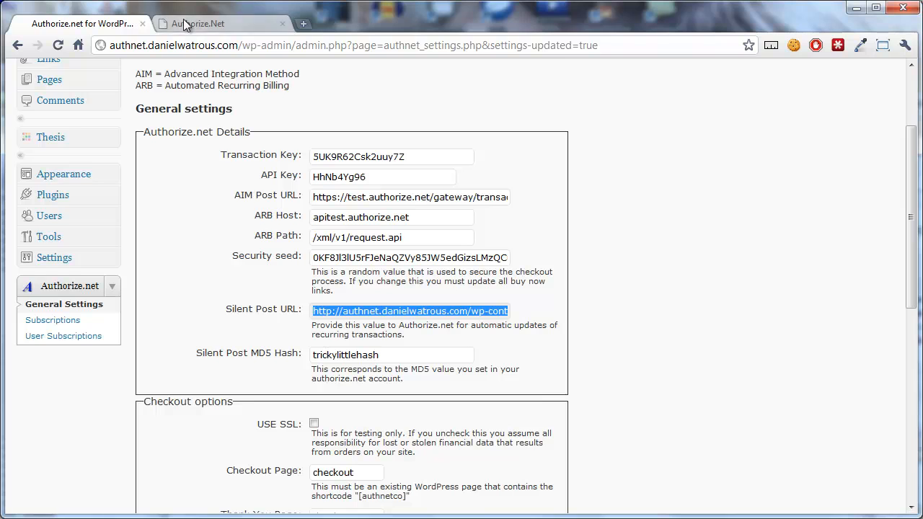
left_click(209, 24)
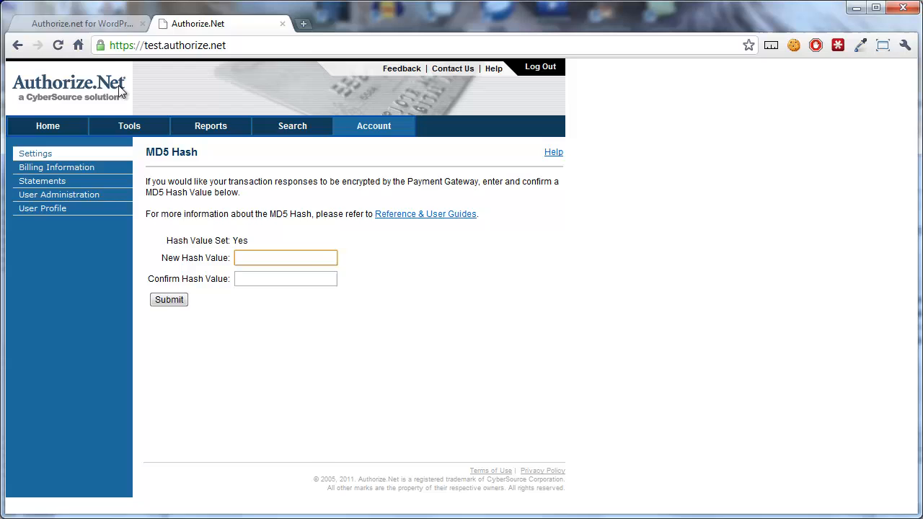
left_click(96, 24)
left_click(383, 355)
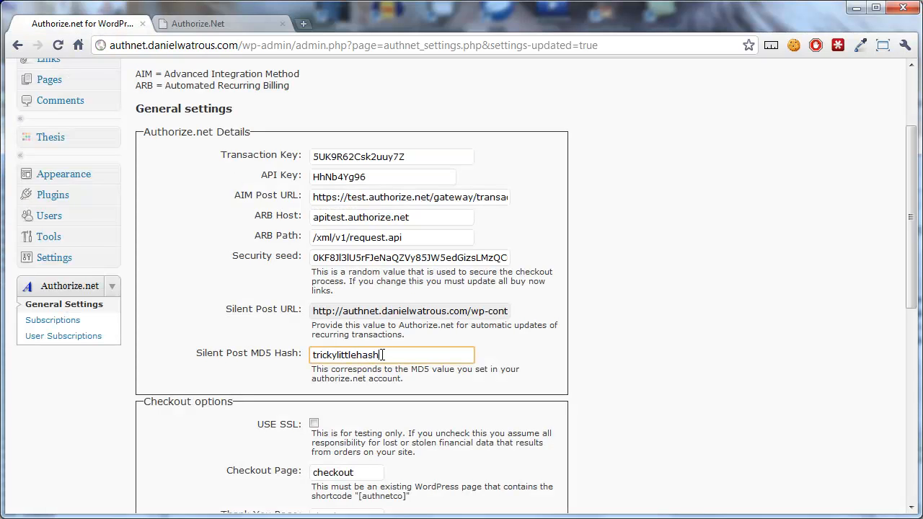
left_click_drag(383, 355, 310, 355)
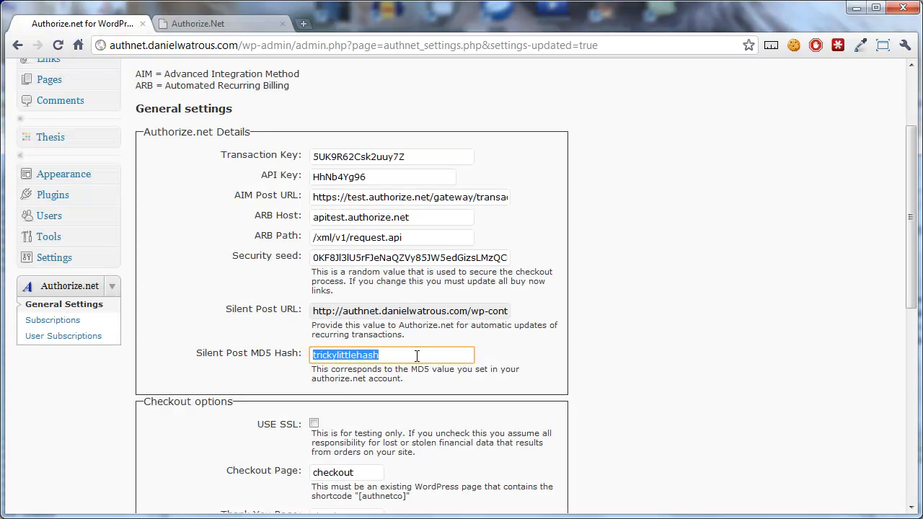
left_click(203, 21)
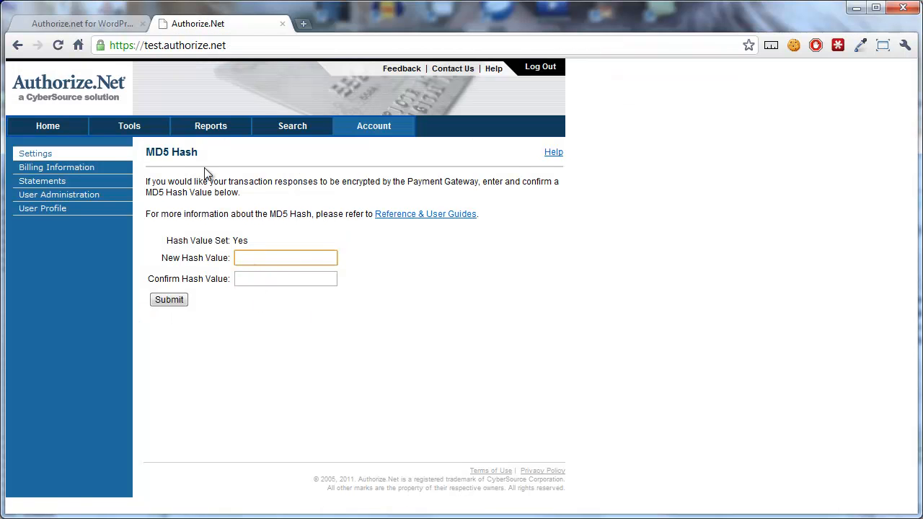
left_click(88, 22)
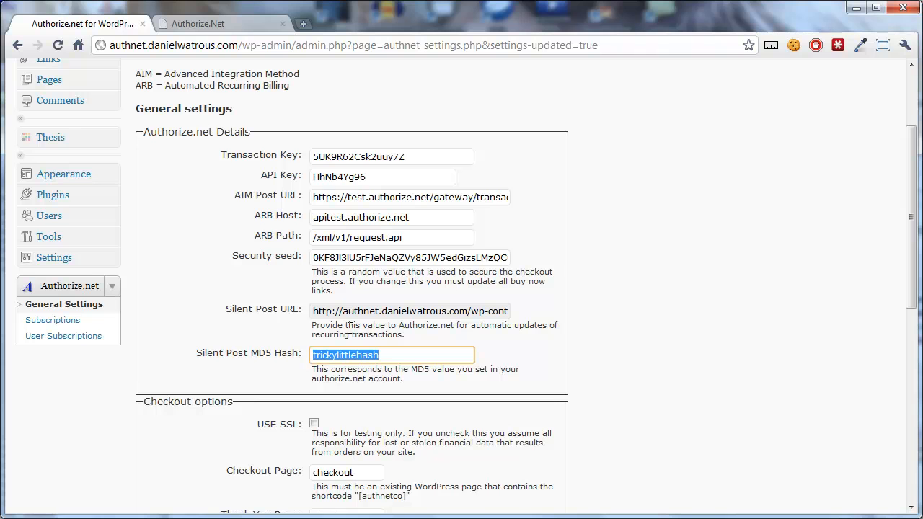
mouse_move(910, 216)
left_mouse_down()
mouse_move(913, 245)
mouse_move(229, 32)
left_mouse_up()
left_click(229, 26)
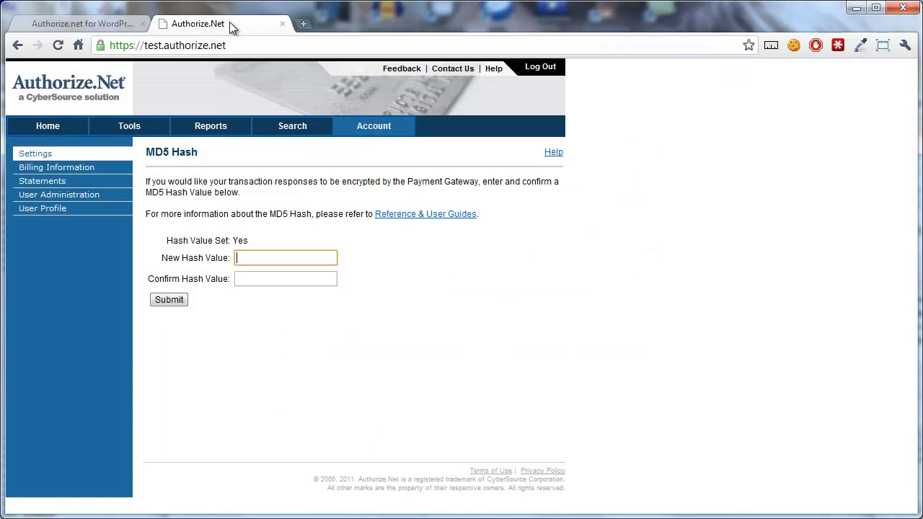
left_click(83, 24)
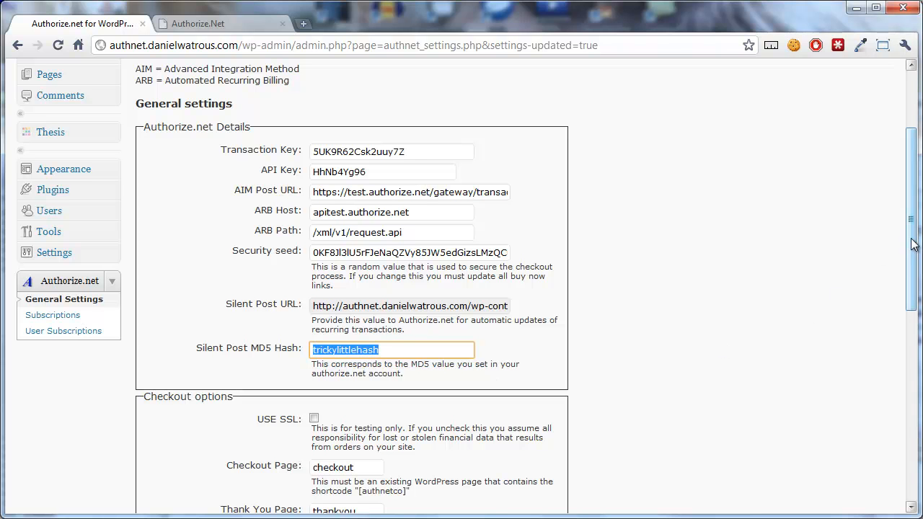
left_click_drag(911, 246, 912, 461)
Save the plugin's general settings with Update Settings.
left_click(186, 461)
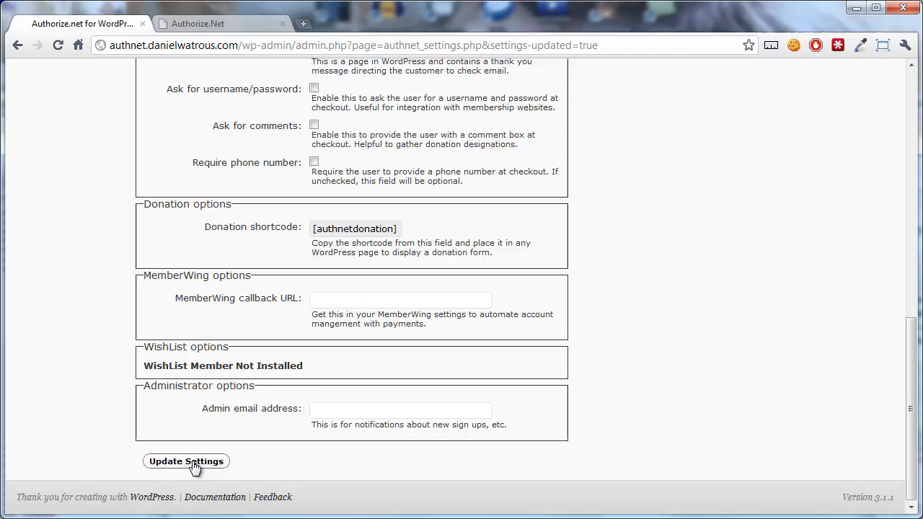